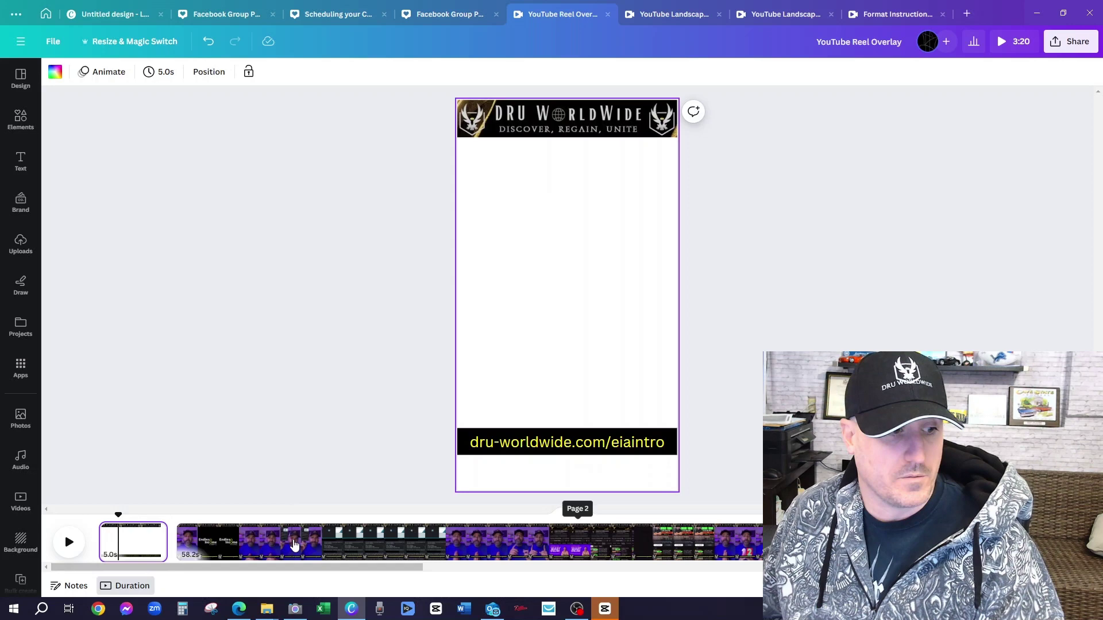
# Step: Scrub through the reel's 58.2s main video, then deselect it to view the overlay
pyautogui.click(573, 537)
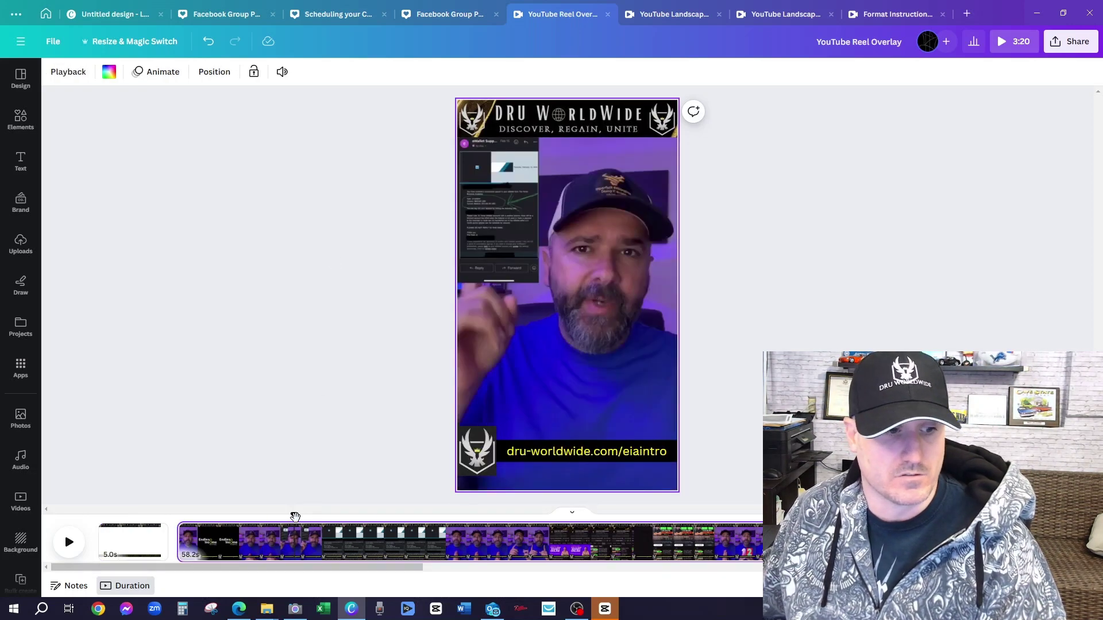
pyautogui.moveTo(294, 517)
pyautogui.mouseDown()
pyautogui.moveTo(465, 534)
pyautogui.moveTo(733, 516)
pyautogui.mouseUp()
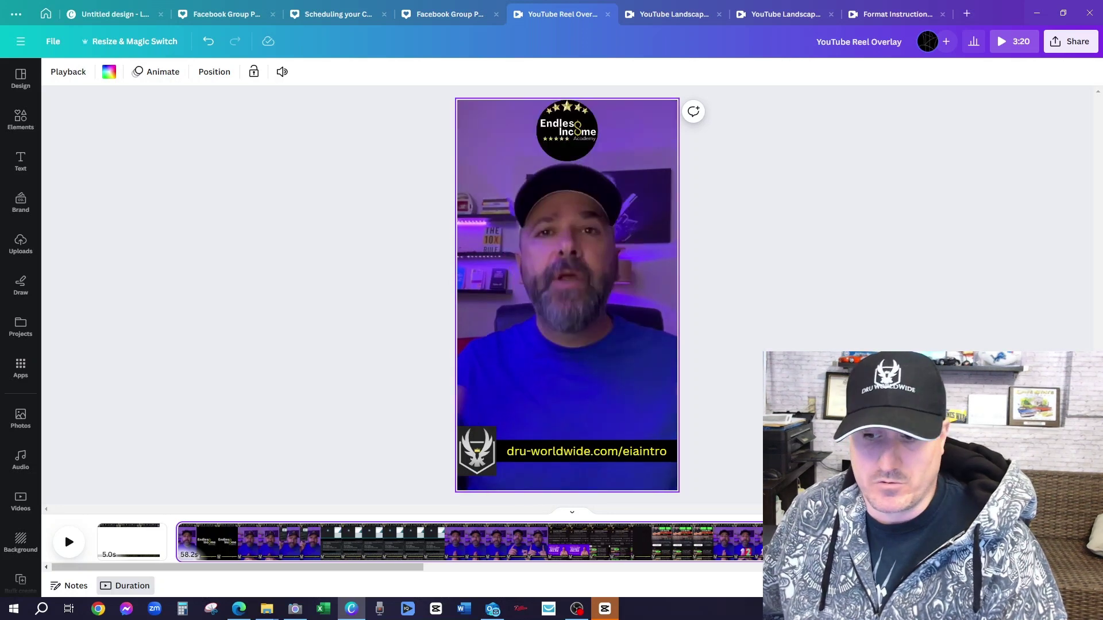
pyautogui.click(440, 205)
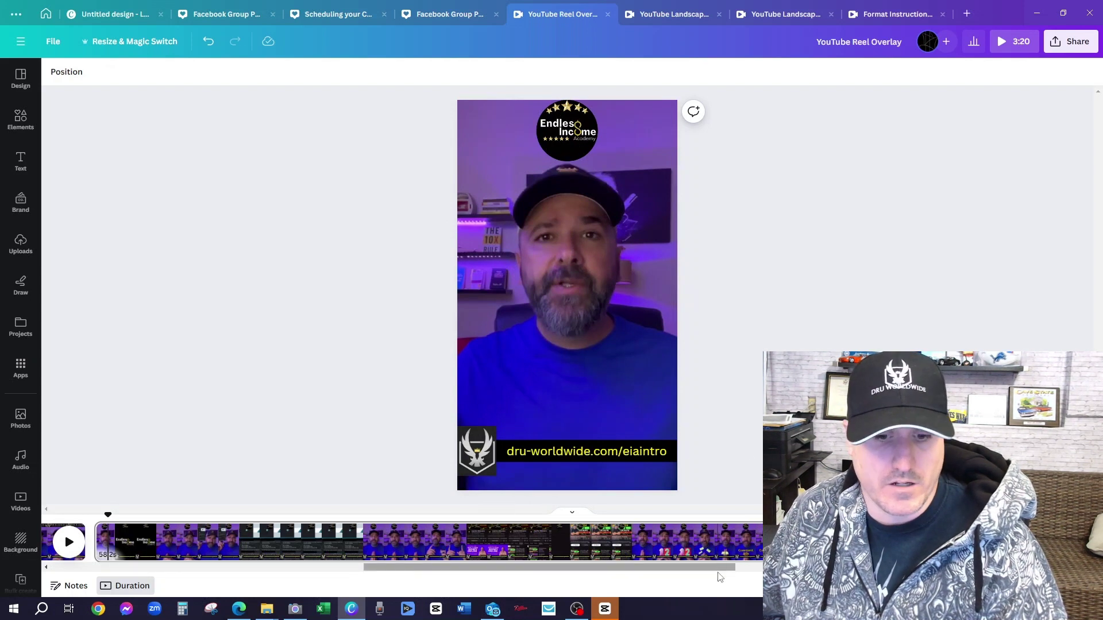
# Step: Scroll the timeline and show the 43.6s reel clip on the canvas
pyautogui.moveTo(722, 568); pyautogui.dragTo(855, 573)
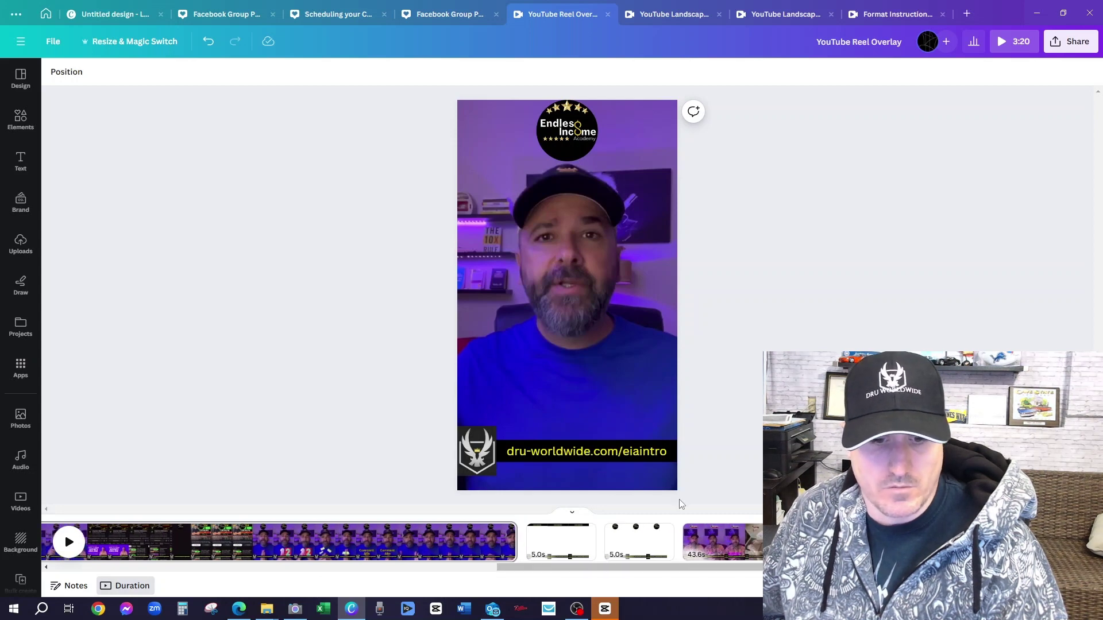
pyautogui.click(758, 526)
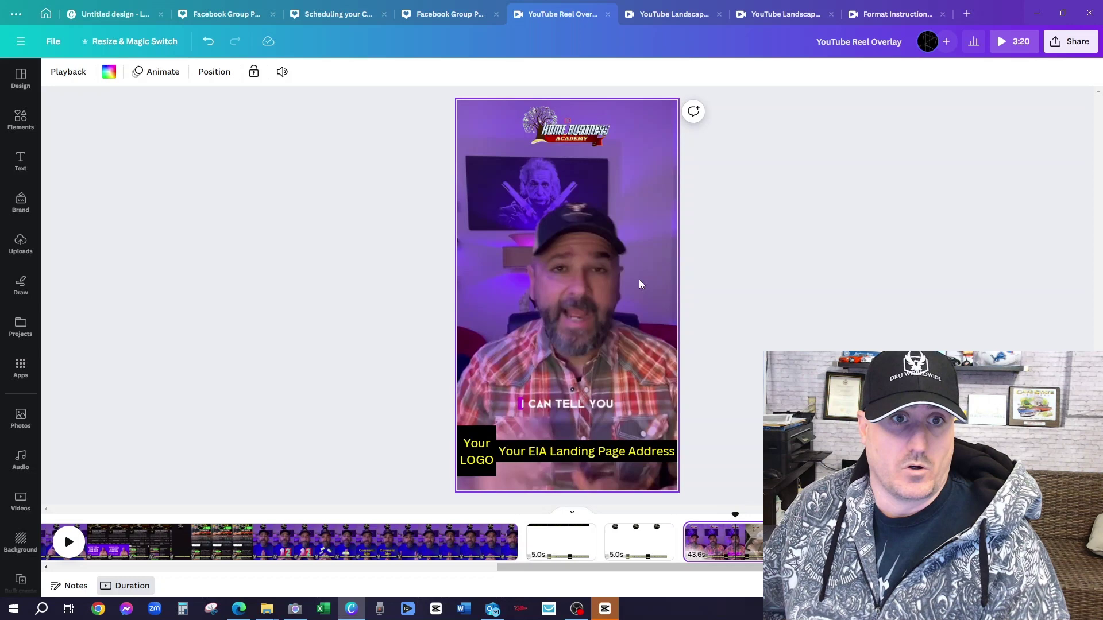
pyautogui.hscroll(10, 65, 532)
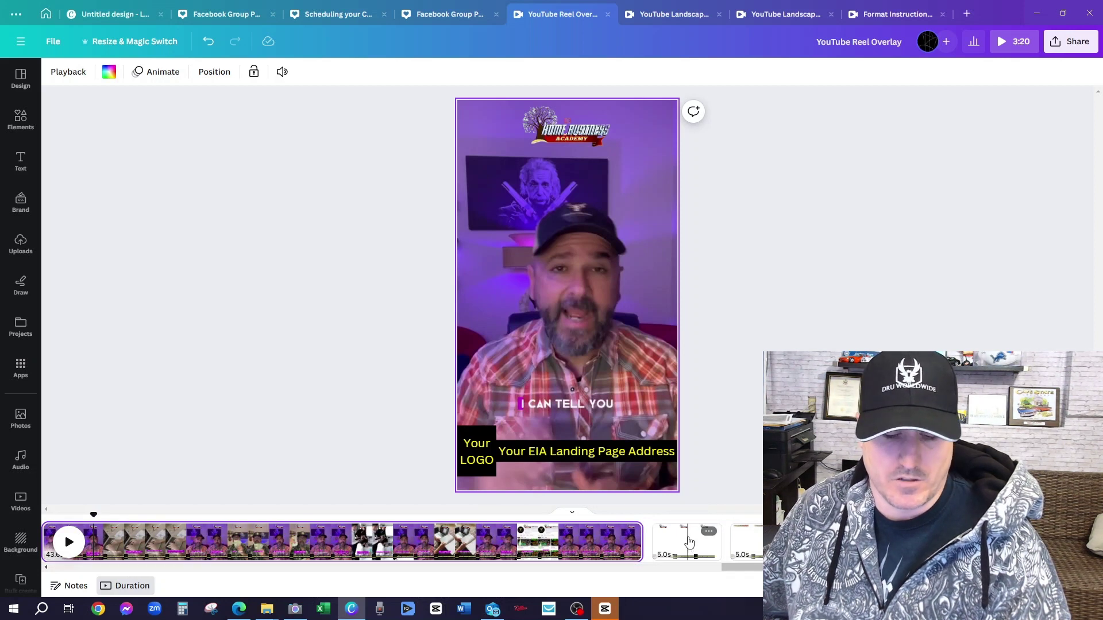
# Step: Step through the MyLeadGenSecret and TrafficAuthority logo pages of the reel
pyautogui.click(757, 544)
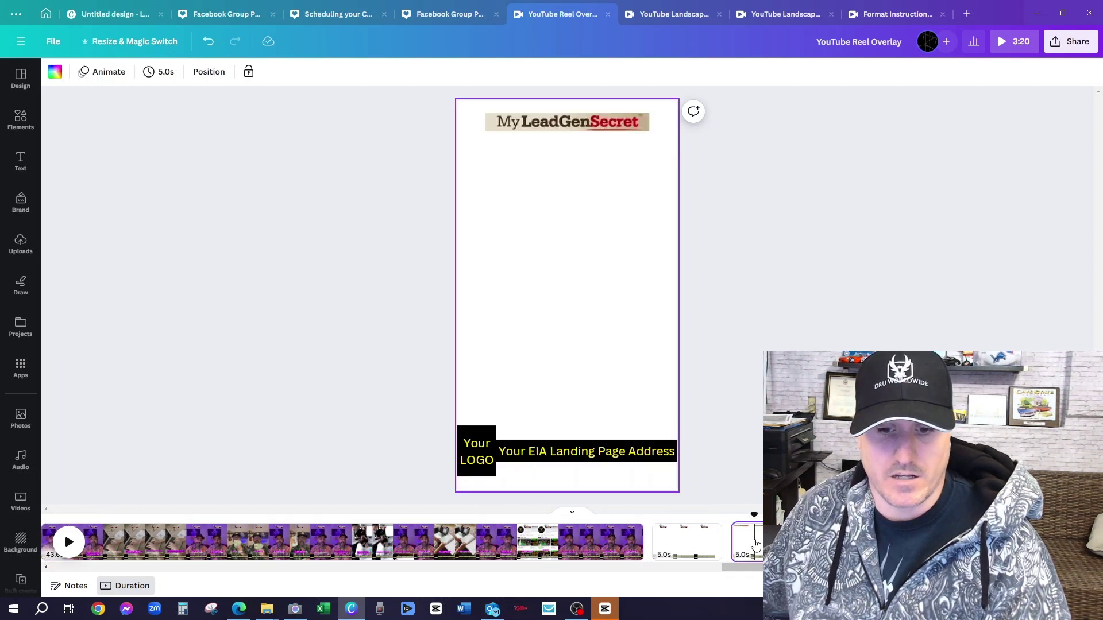
pyautogui.click(843, 543)
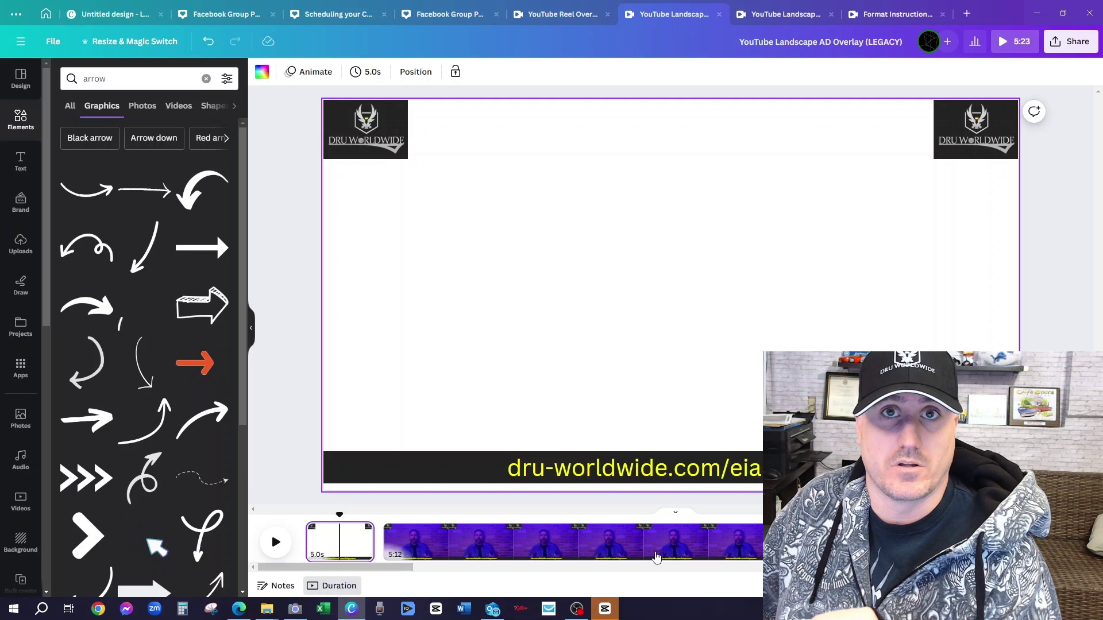
# Step: Scrub the landscape ad's video clip, then show the page whose orange arrows label the logos
pyautogui.click(613, 546)
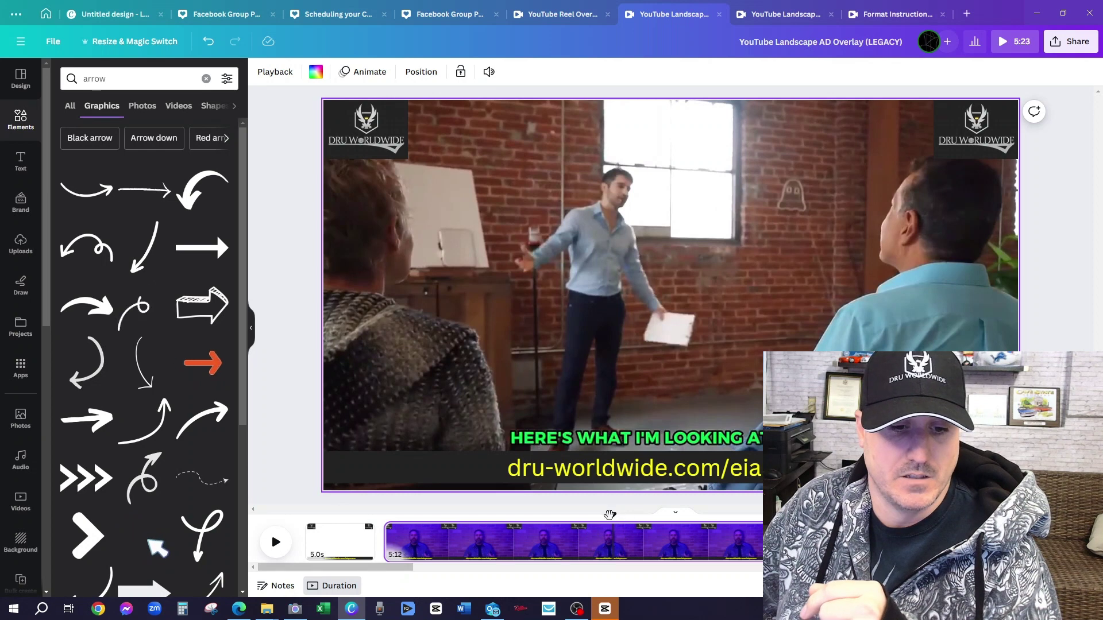
pyautogui.moveTo(629, 517); pyautogui.dragTo(754, 516)
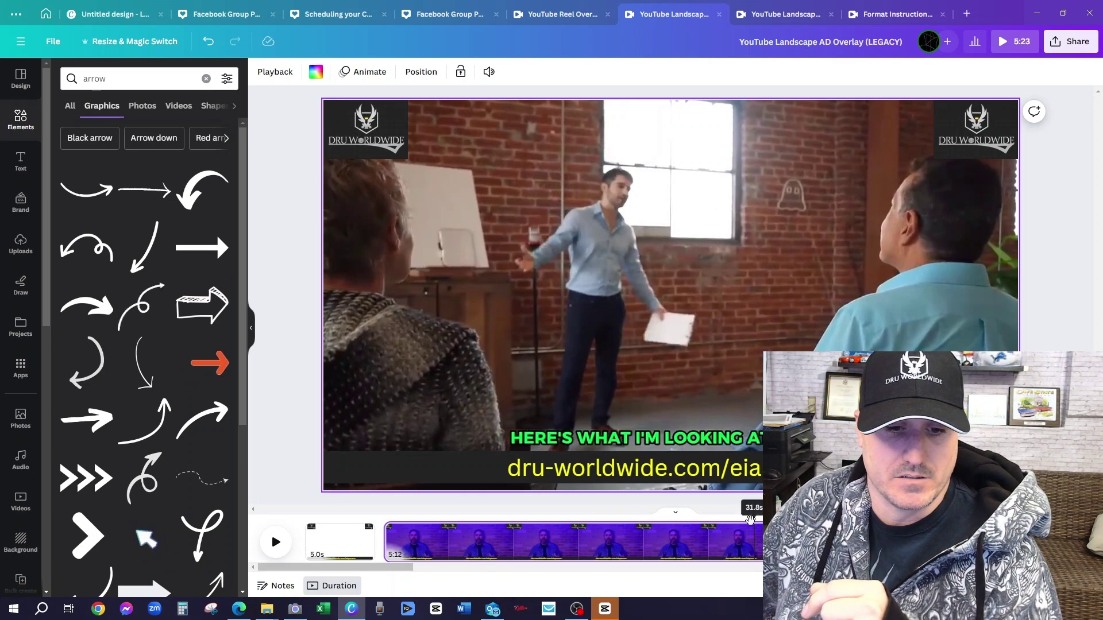
pyautogui.hscroll(3, 619, 576)
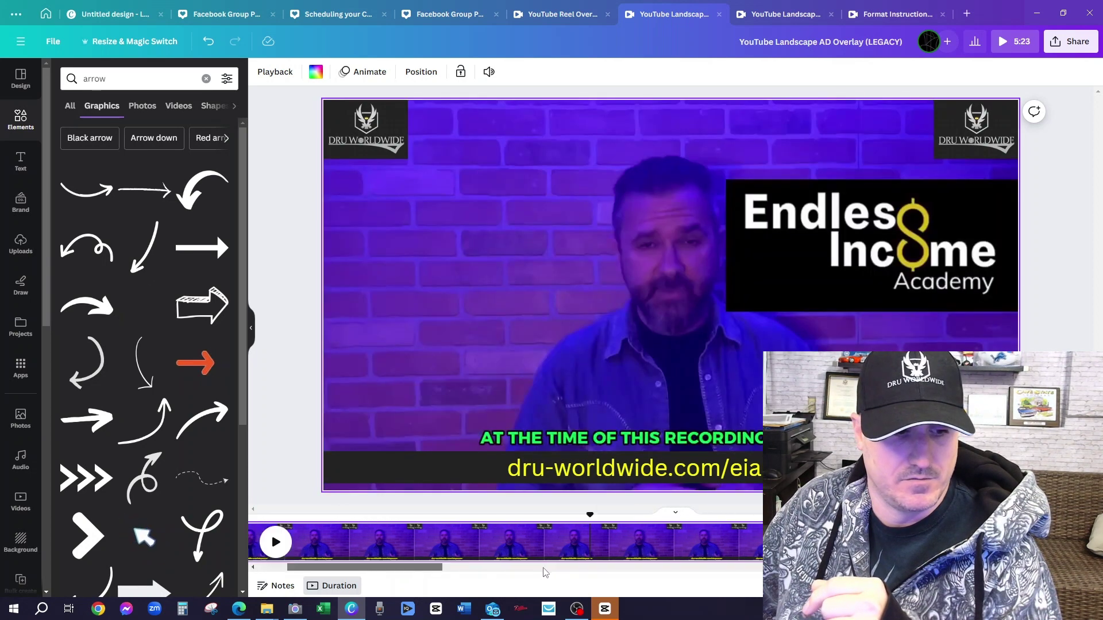
pyautogui.hscroll(3, 545, 573)
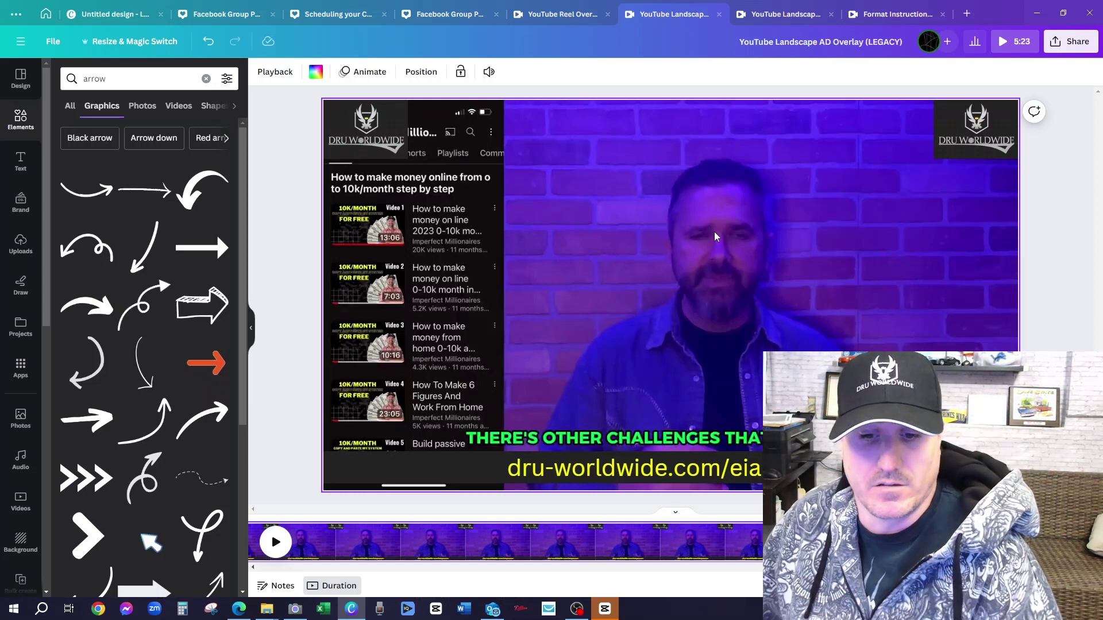
pyautogui.press('Delete')
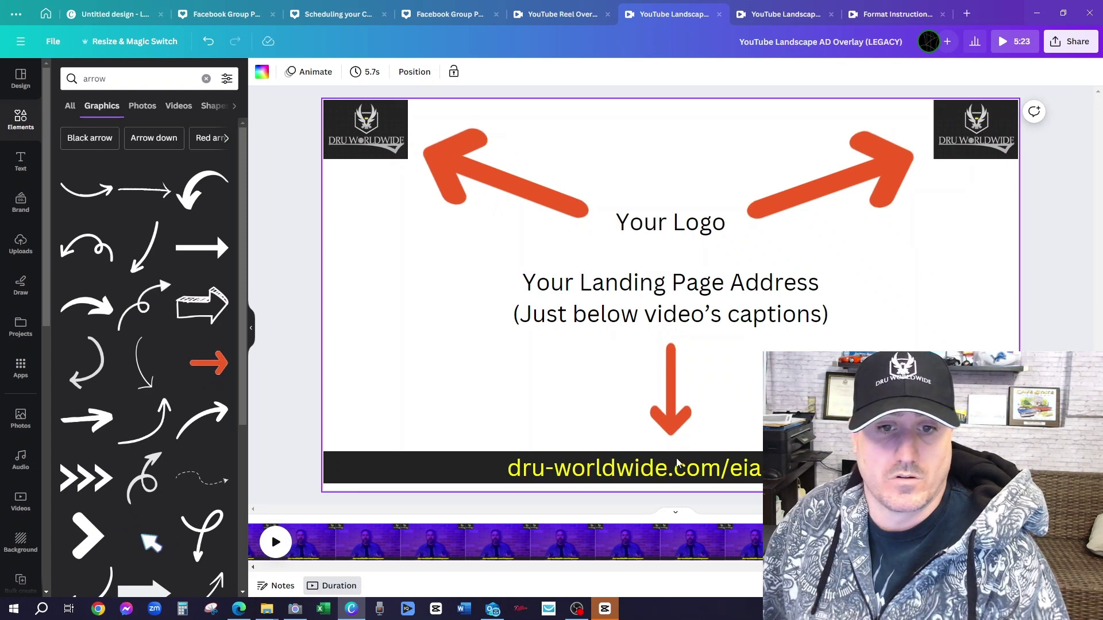
# Step: Switch to the Series Overlay design and show its 19:32 long-form video on Page 3
pyautogui.click(771, 17)
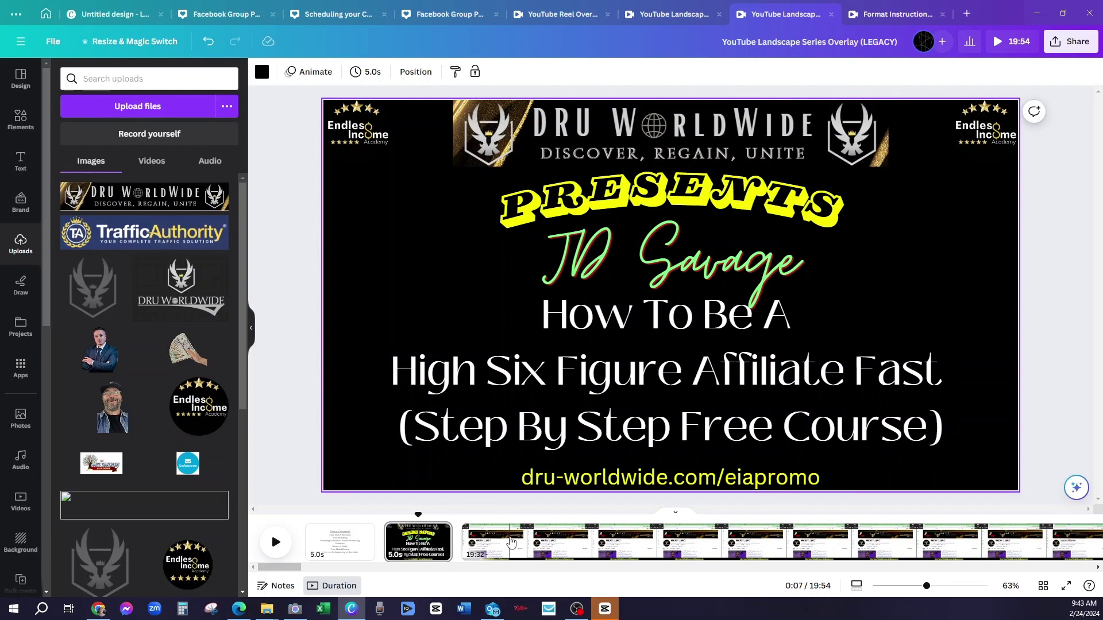
pyautogui.click(511, 542)
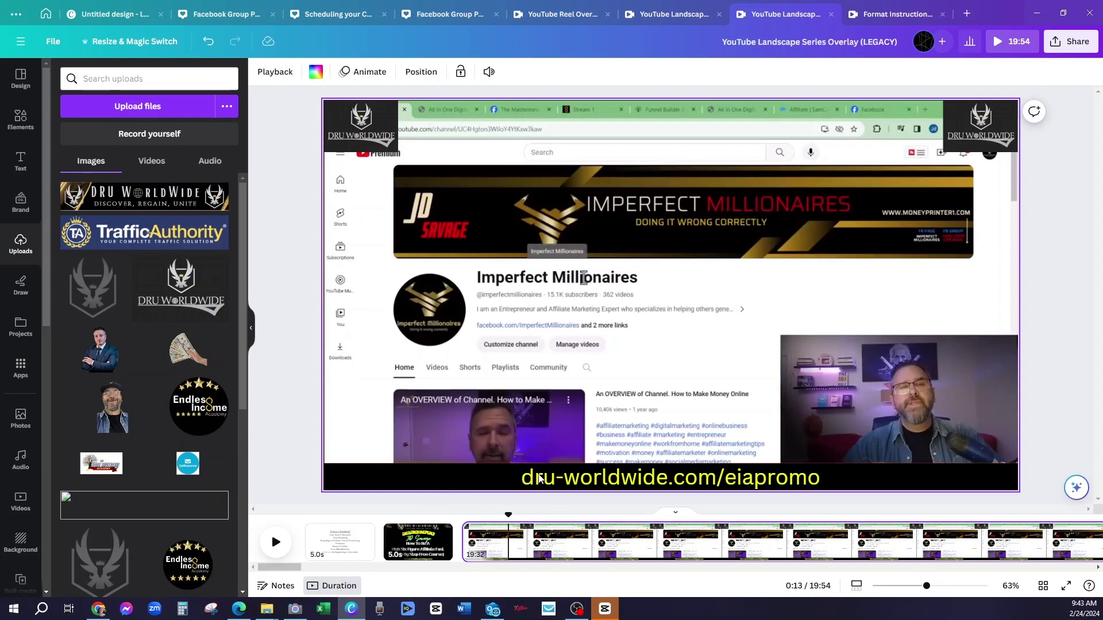
# Step: Scroll the timeline and show Page 4, whose arrows mark the corner logos and eiapromo strip
pyautogui.moveTo(290, 568); pyautogui.dragTo(1088, 572)
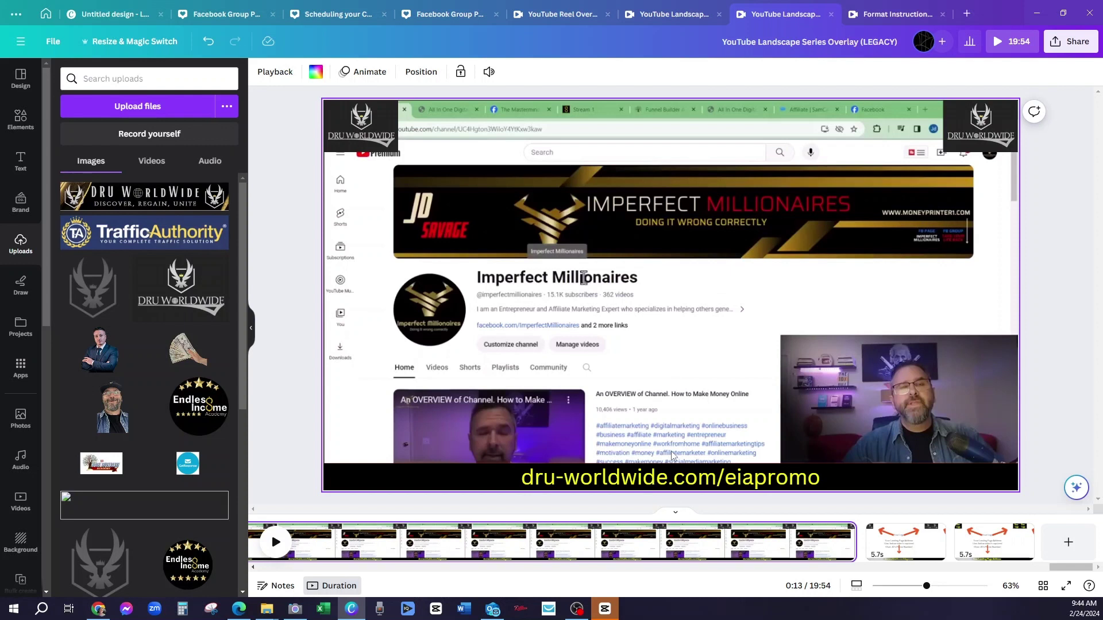
pyautogui.click(912, 546)
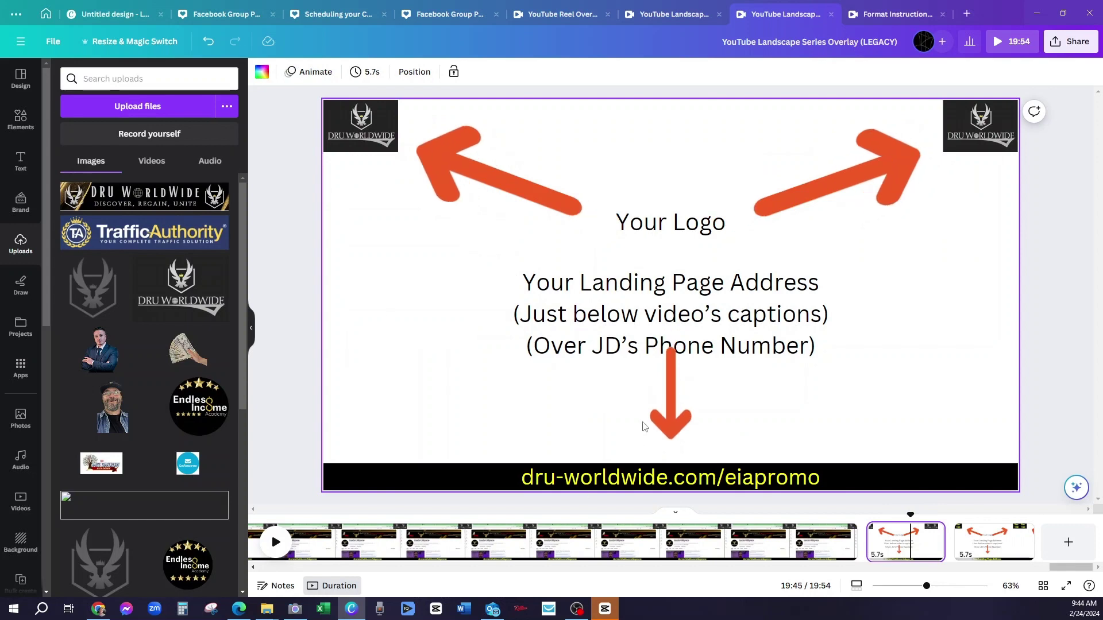
# Step: Switch to the 'Format Instructions Future EIA Videos Meant for Alumni to Repost' design
pyautogui.click(887, 16)
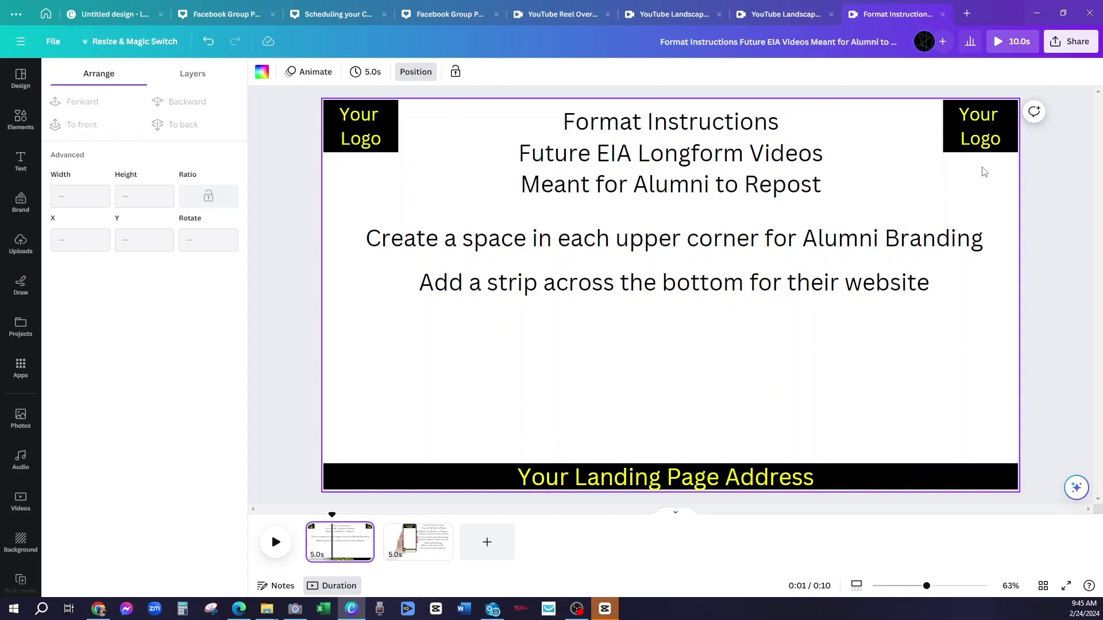
# Step: Show page 2, the Shorts/Reels format instructions on a phone mockup
pyautogui.click(409, 533)
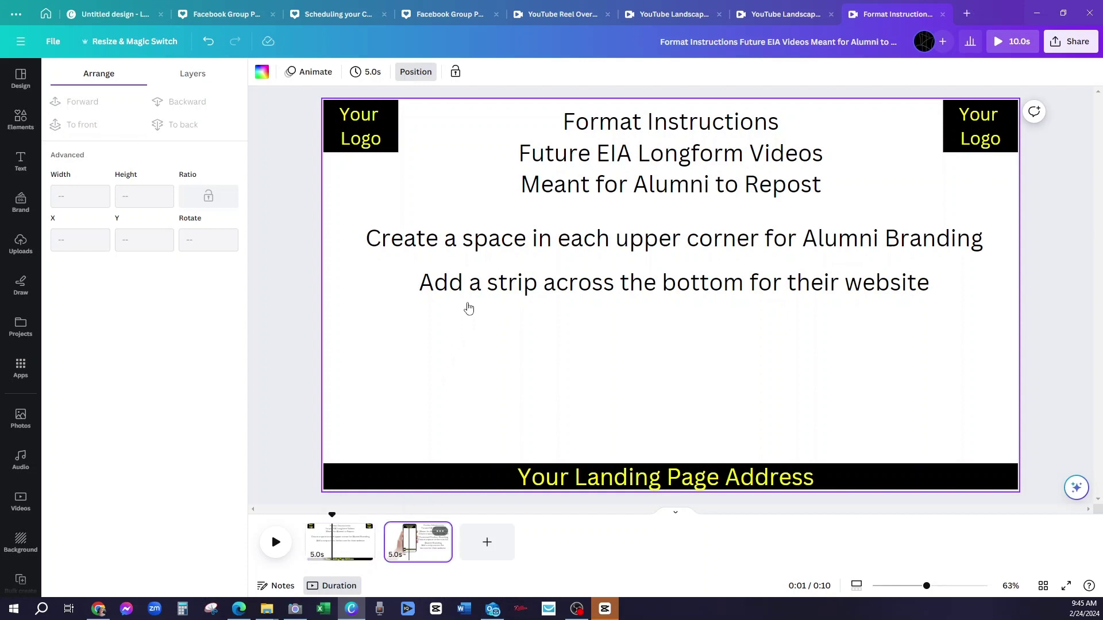